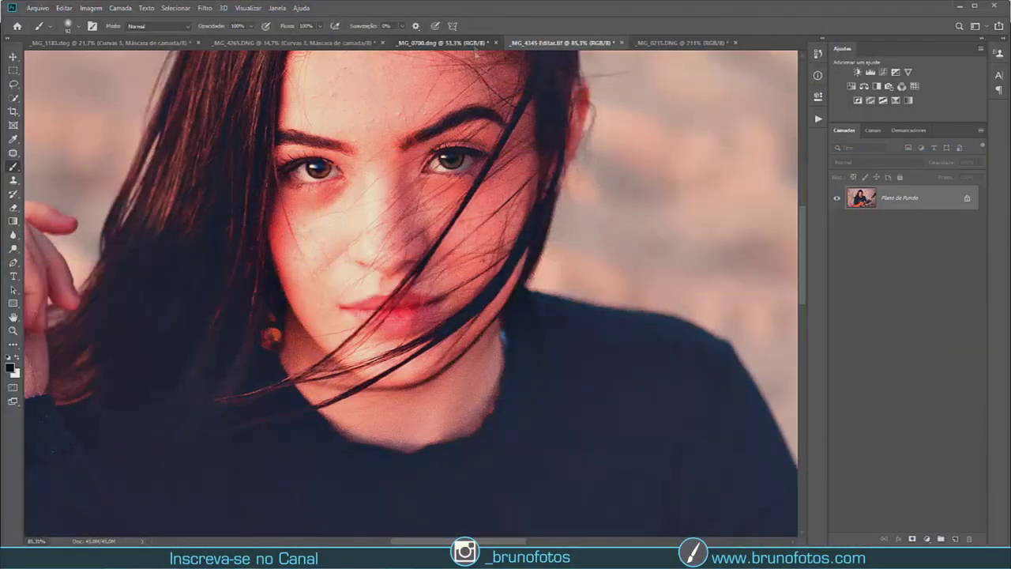
Switch to the _MG_0700.dng portrait and zoom in closely on the dark circles under her eyes.
left_click(477, 45)
scroll(322, 364, "up", 3)
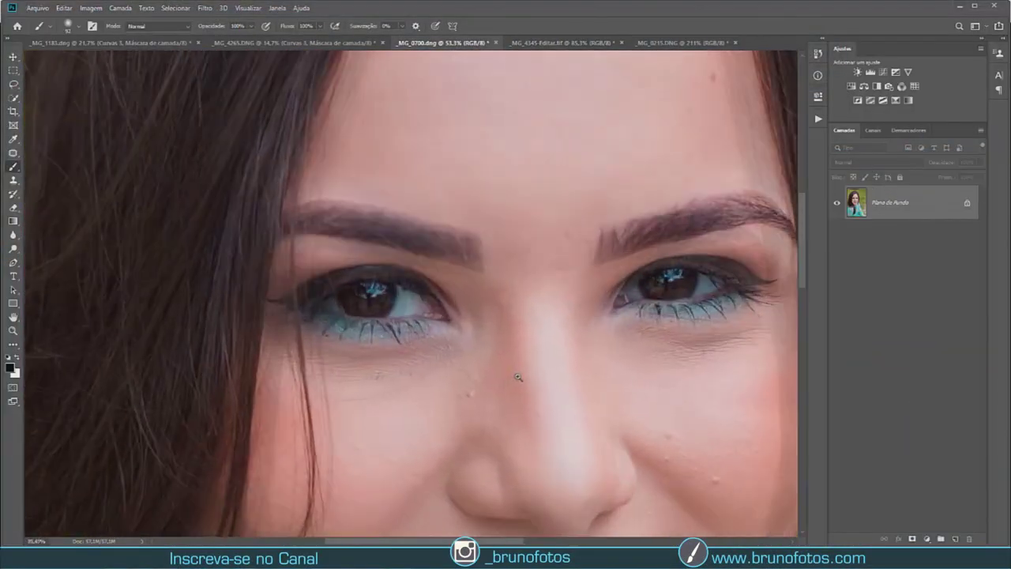
scroll(396, 361, "up", 3)
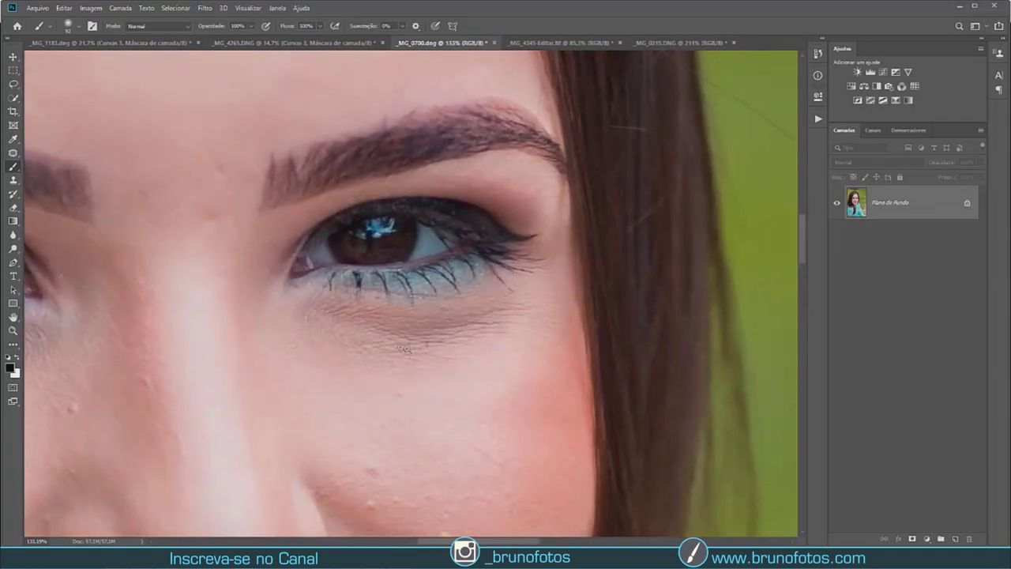
scroll(400, 348, "up", 3)
scroll(271, 384, "down", 3)
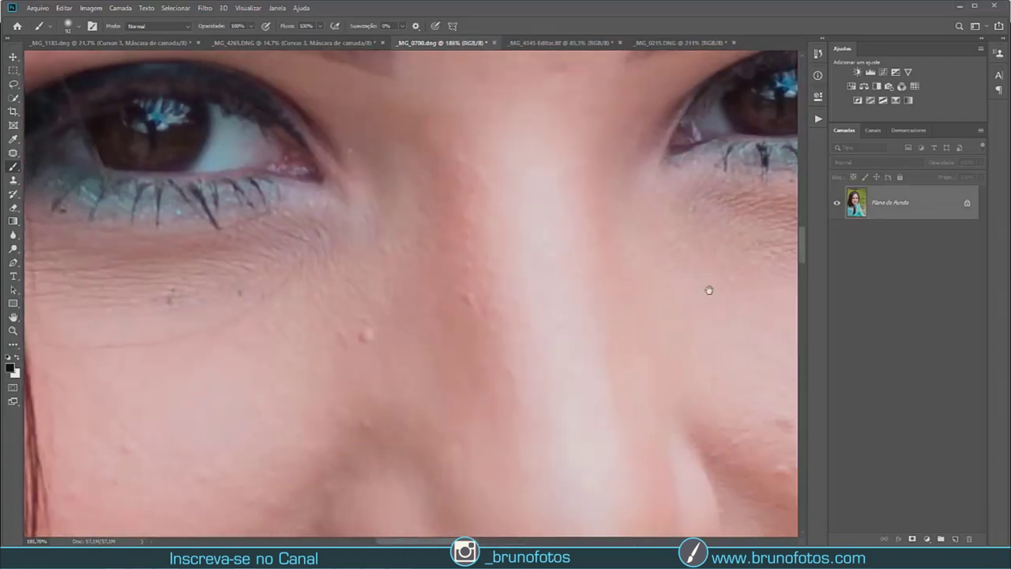
scroll(612, 313, "down", 4)
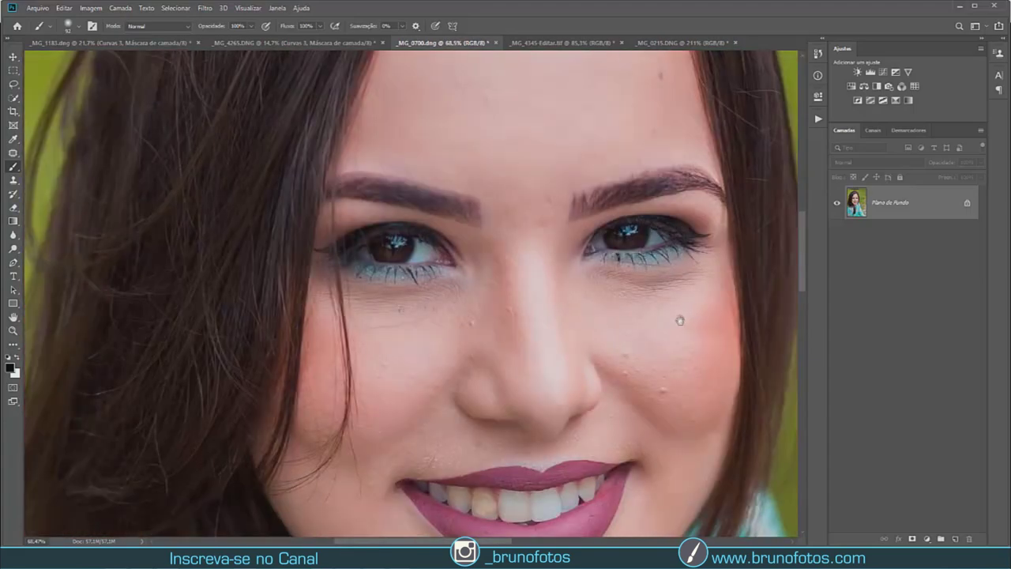
scroll(640, 340, "up", 2)
scroll(584, 367, "up", 2)
scroll(552, 372, "up", 1)
left_click_drag(550, 371, 499, 317)
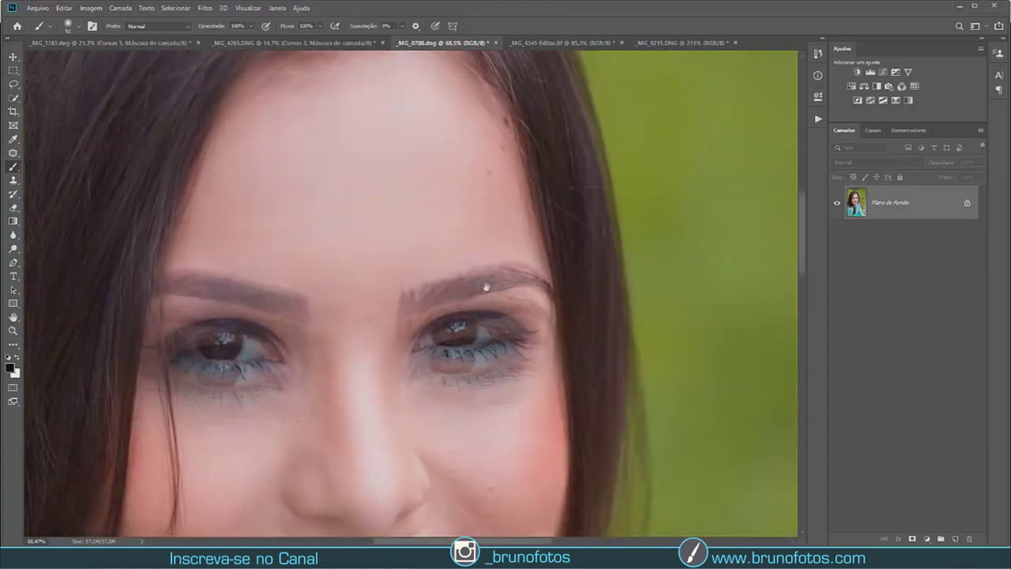
scroll(497, 396, "up", 2)
scroll(497, 396, "up", 1)
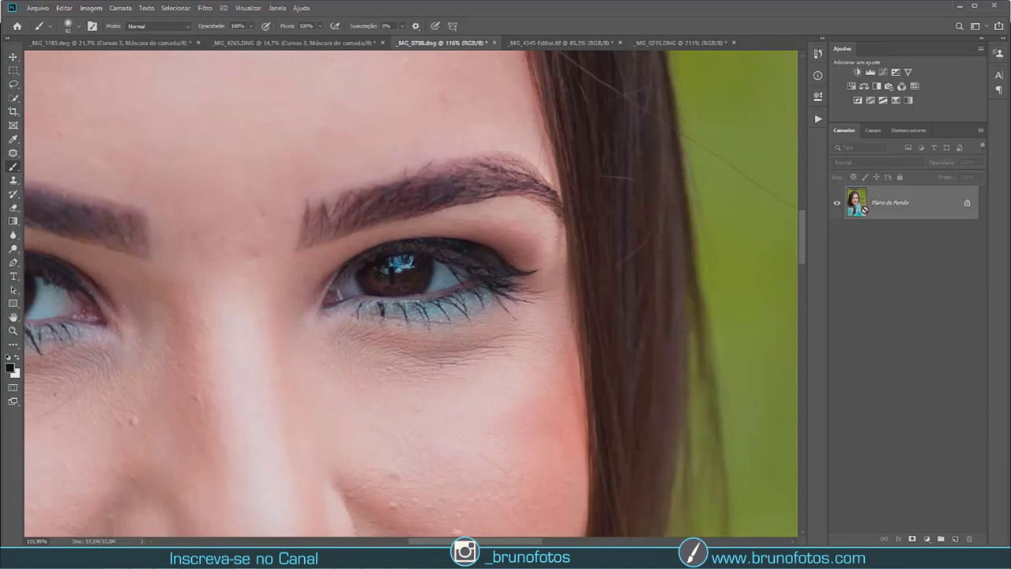
Duplicate the background as Camada 1 and set the Clone Stamp mode to Cor Mais Clara.
key("ctrl+j")
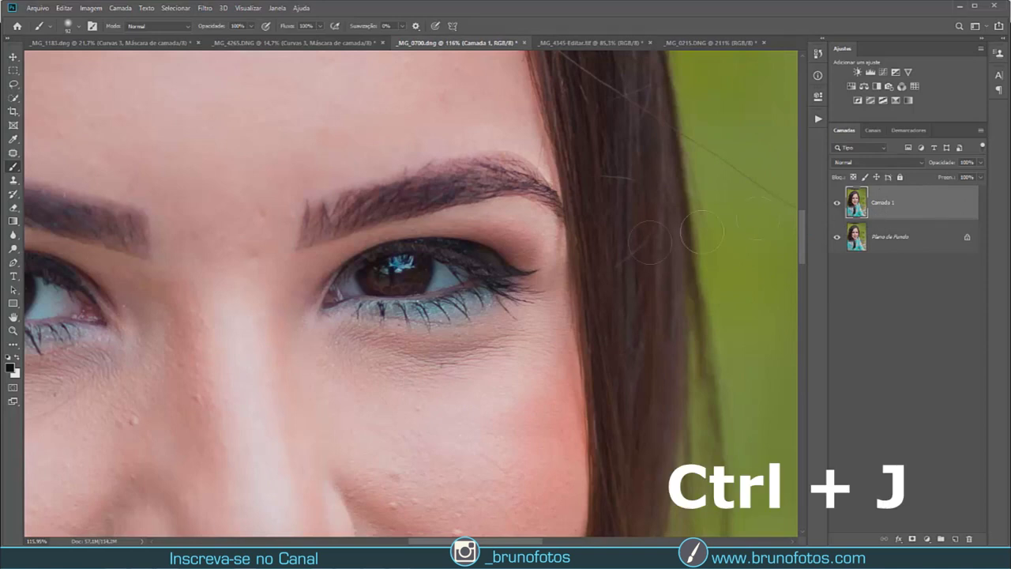
left_click(13, 181)
right_click(13, 182)
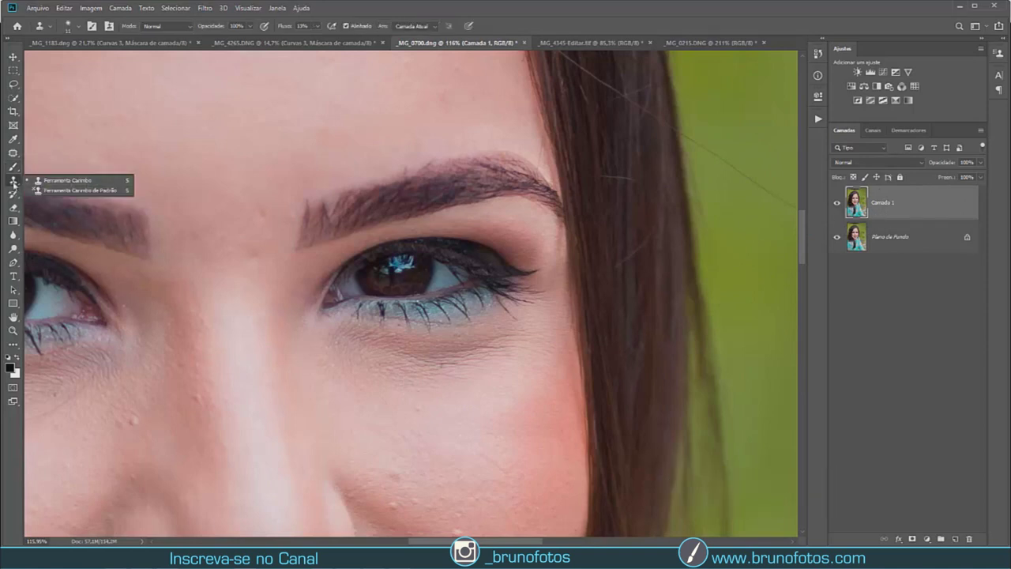
left_click(67, 180)
left_click(166, 26)
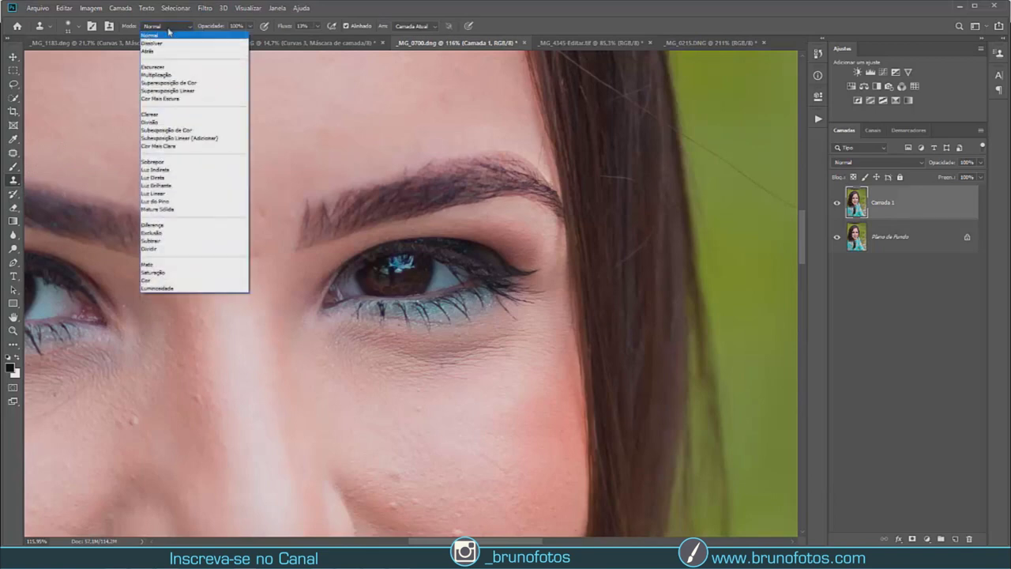
left_click(176, 148)
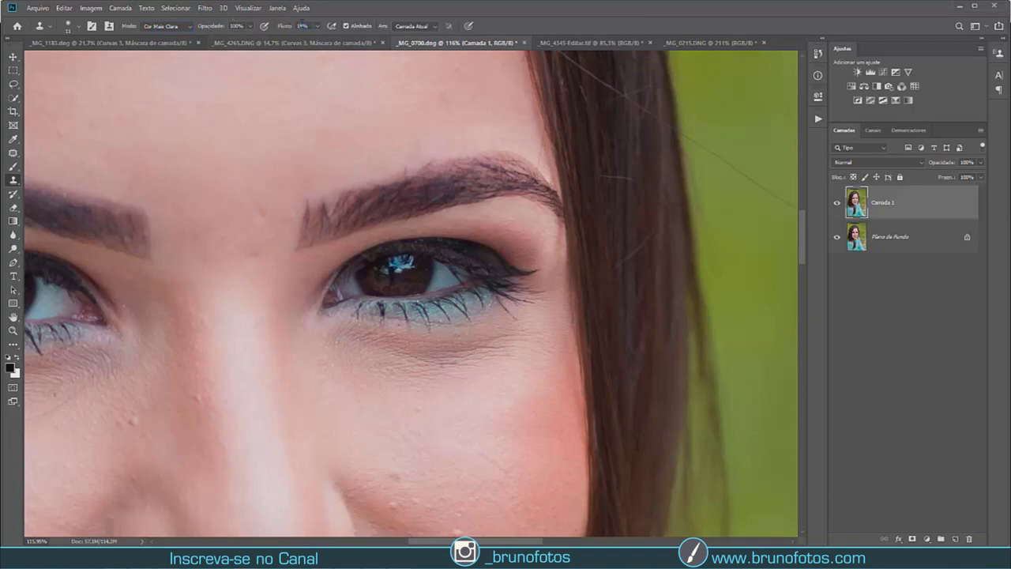
Zoom in on the right-hand under-eye crease and clone lighter skin over the wrinkle.
scroll(505, 387, "up", 3)
scroll(498, 363, "down", 3)
scroll(498, 361, "up", 3)
scroll(498, 361, "up", 2)
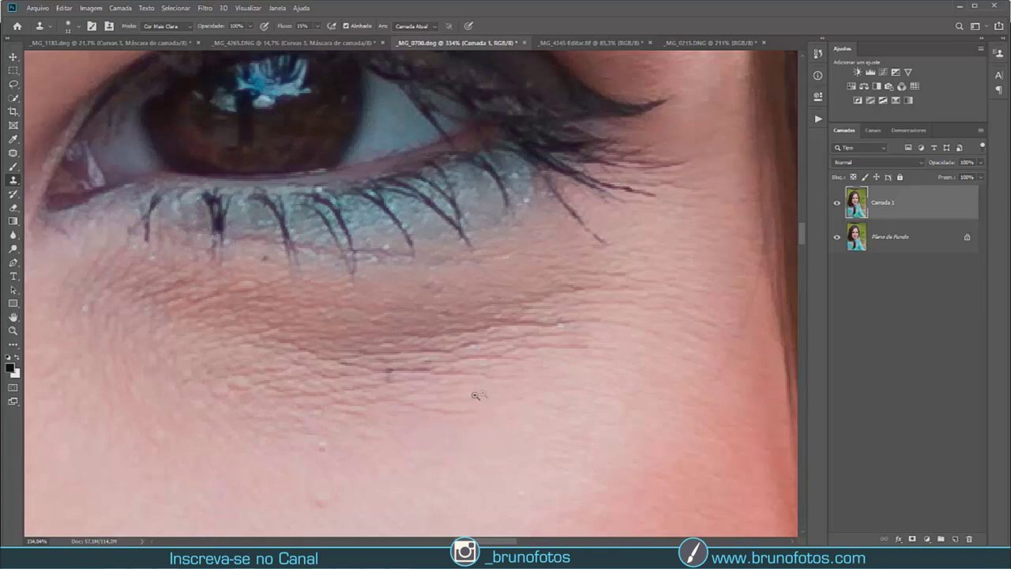
scroll(486, 392, "down", 5)
scroll(487, 392, "up", 6)
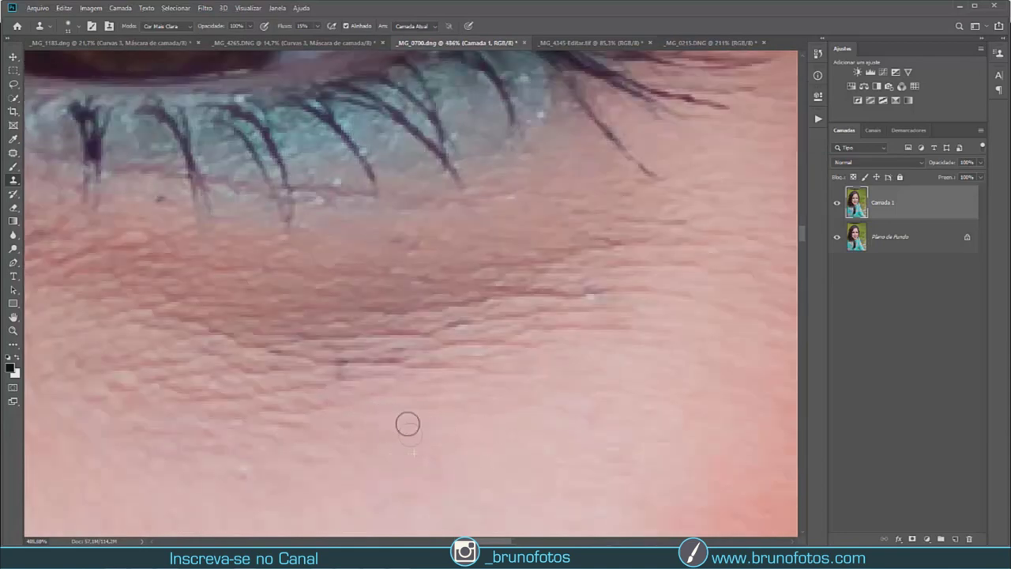
scroll(407, 424, "down", 2)
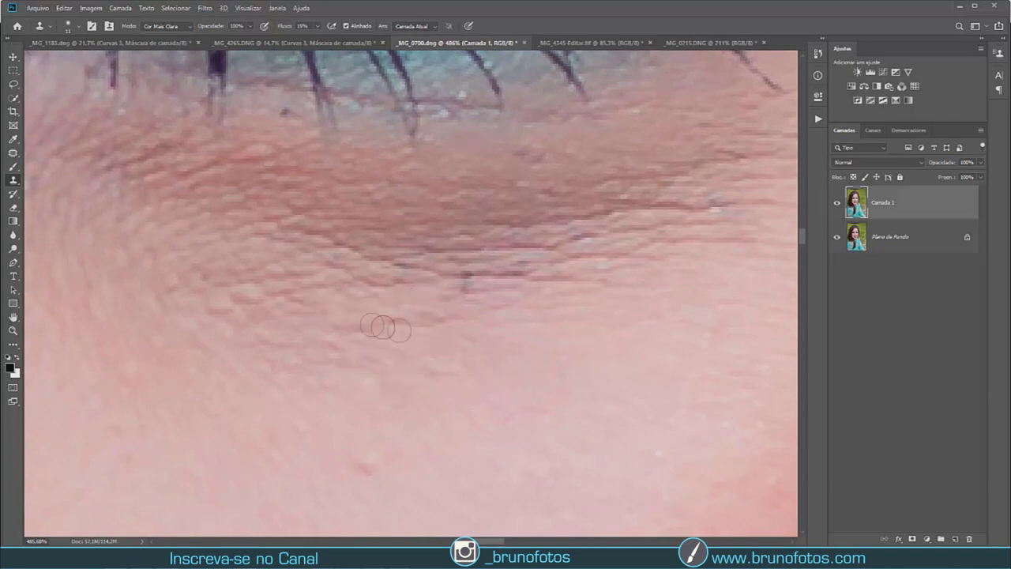
scroll(450, 351, "up", 2)
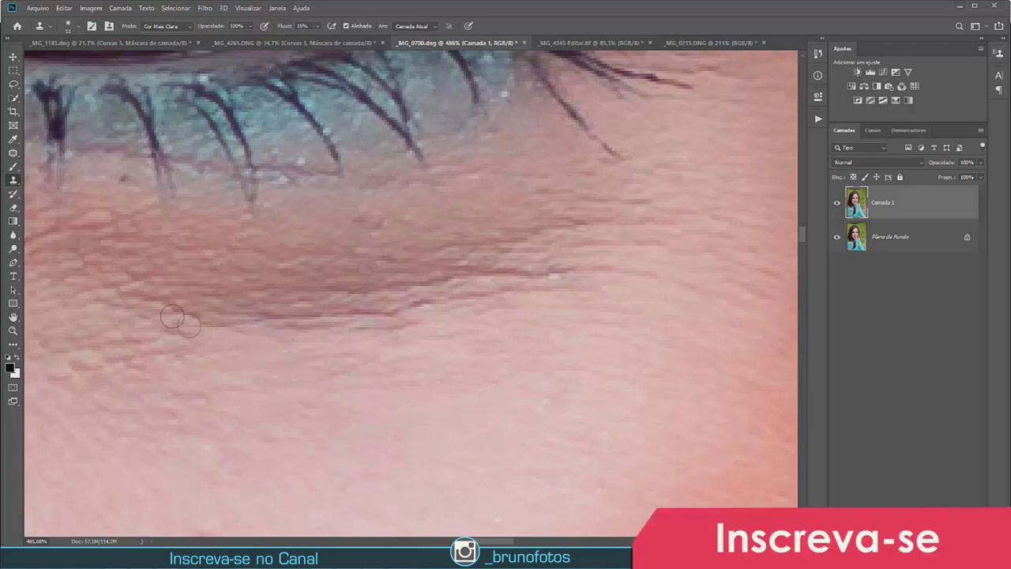
left_click_drag(321, 317, 374, 320)
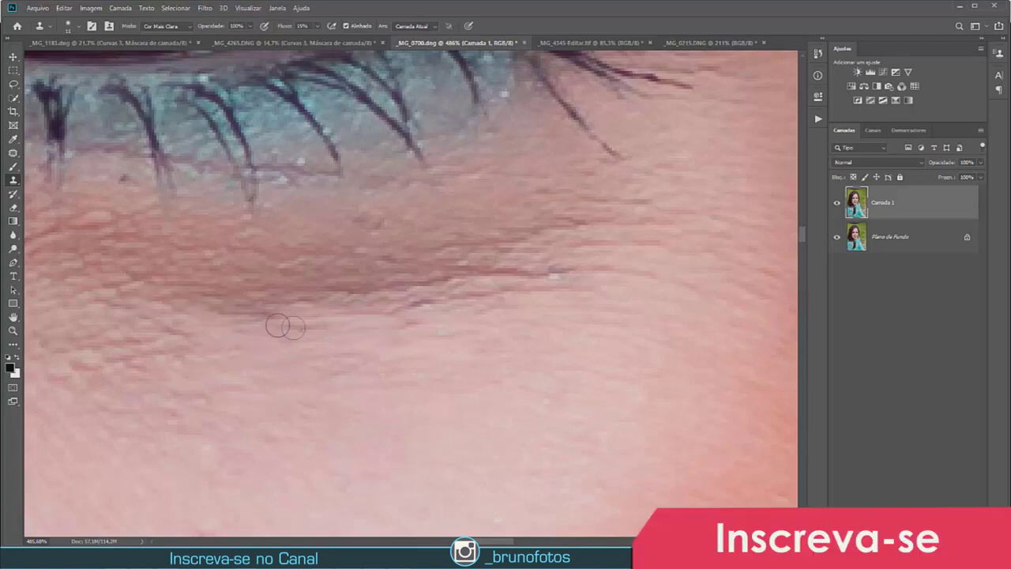
left_click_drag(458, 333, 501, 332)
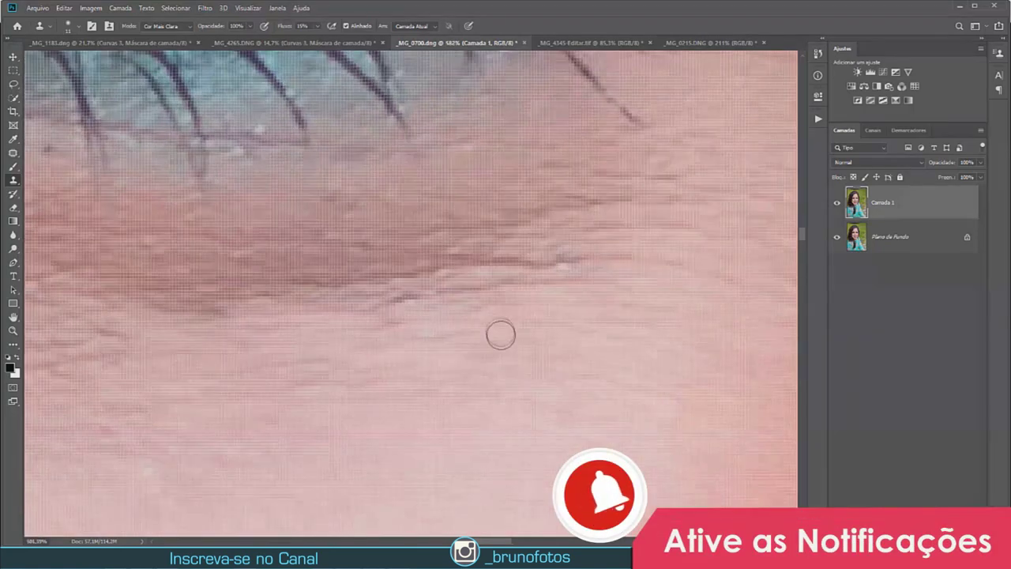
Lighten the crease toward the outer eye corner, then resize and soften the clone brush.
right_click(473, 341)
left_click(446, 348)
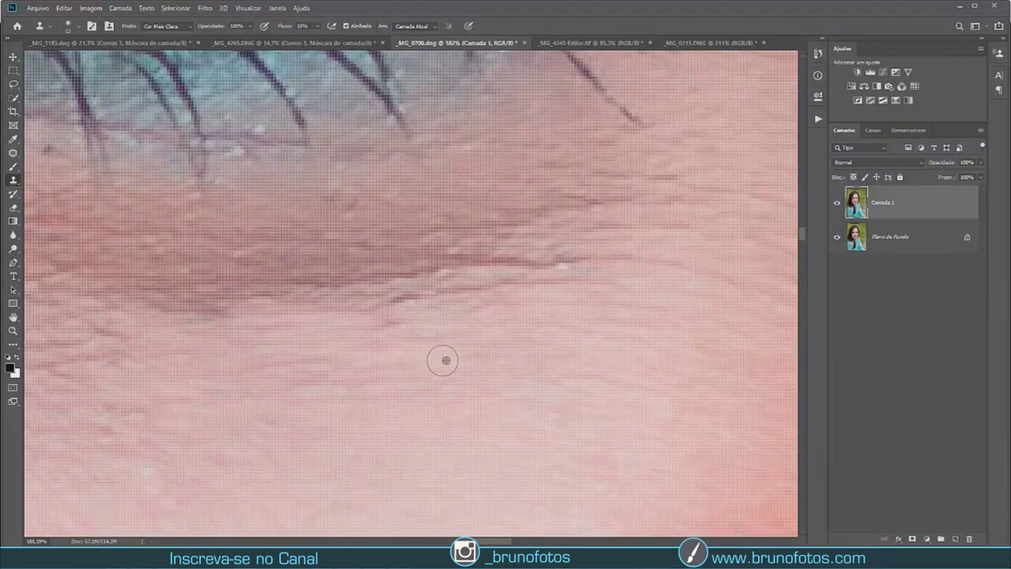
left_click_drag(552, 332, 371, 370)
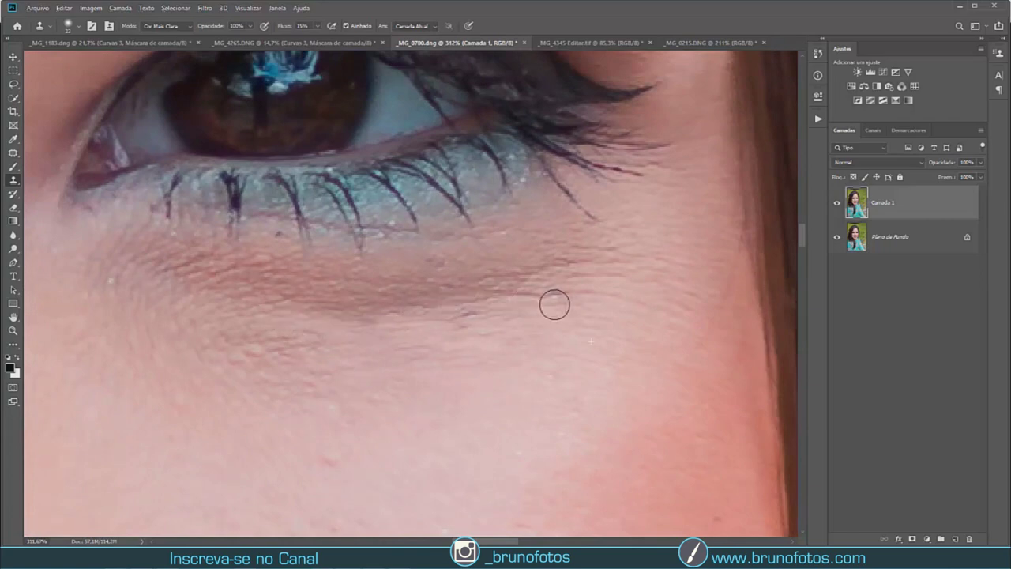
left_click_drag(566, 311, 568, 311)
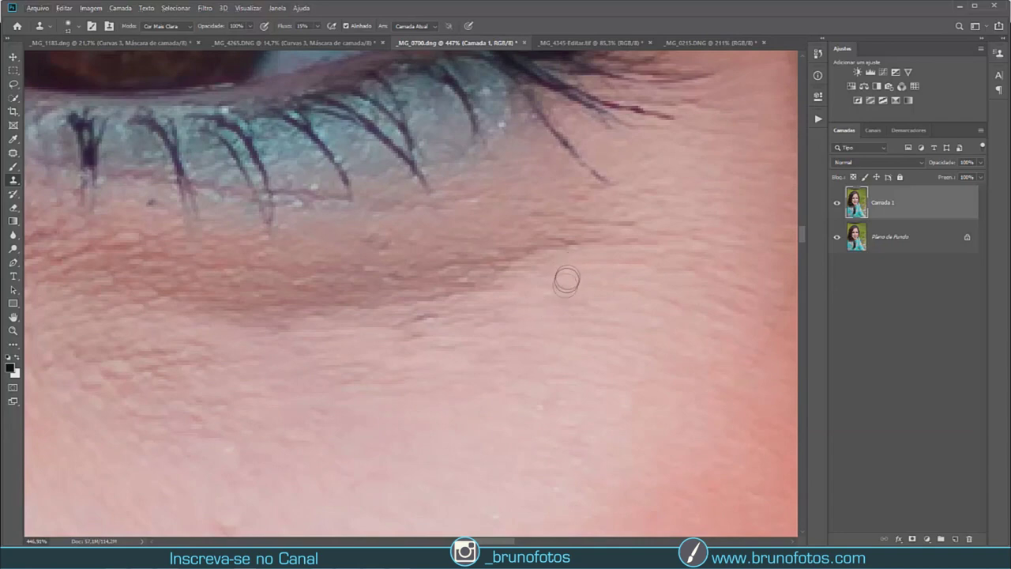
left_click_drag(560, 234, 627, 235)
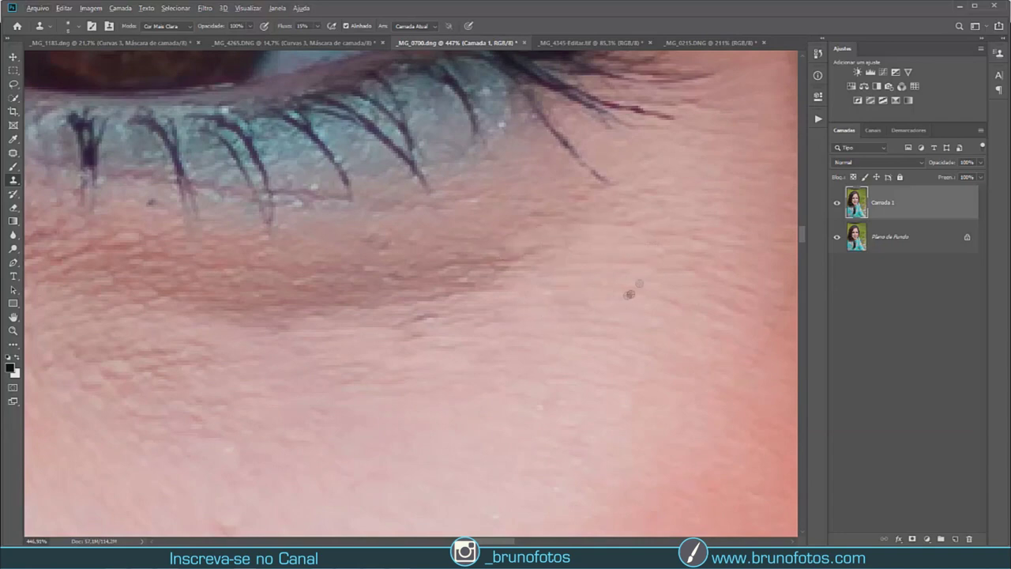
left_click_drag(461, 315, 458, 343)
mouse_move(397, 361)
left_mouse_down()
mouse_move(406, 383)
mouse_move(408, 355)
left_mouse_up()
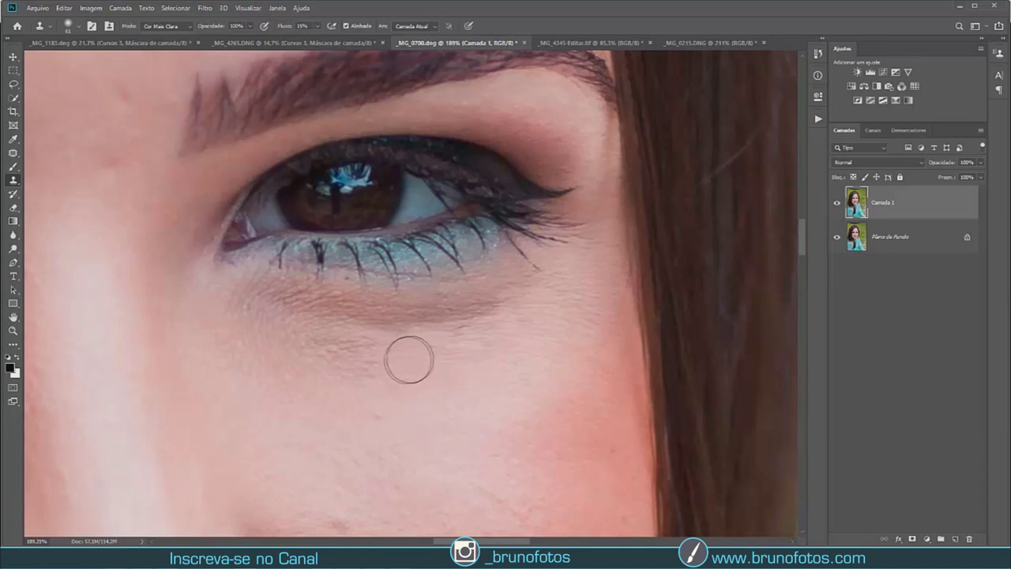
Adjust the Clone Stamp brush size, shrinking it then enlarging it for the under-eye area.
right_click(410, 354)
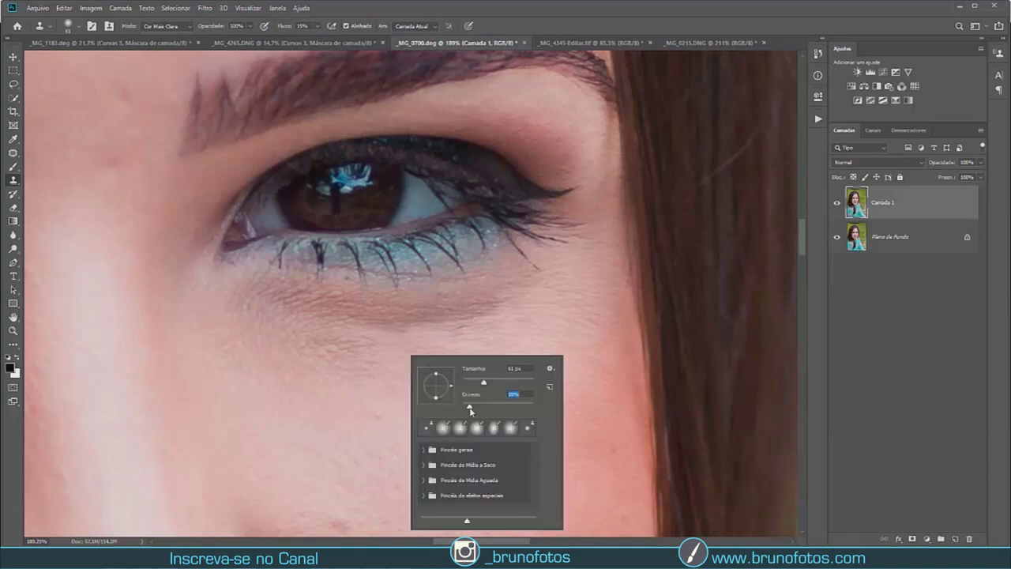
left_click_drag(343, 338, 373, 326)
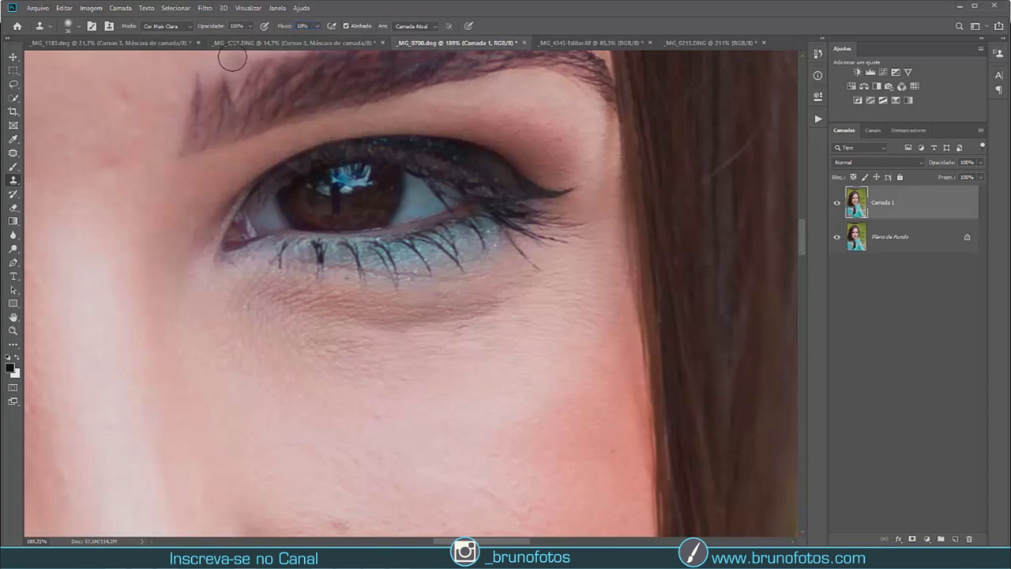
left_click_drag(390, 386, 433, 400)
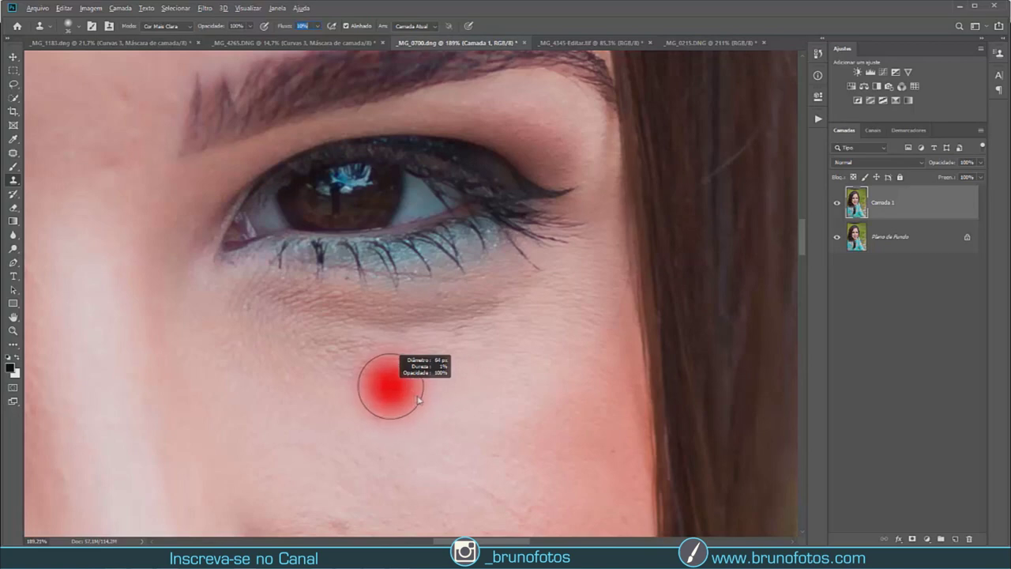
scroll(443, 387, "down", 3)
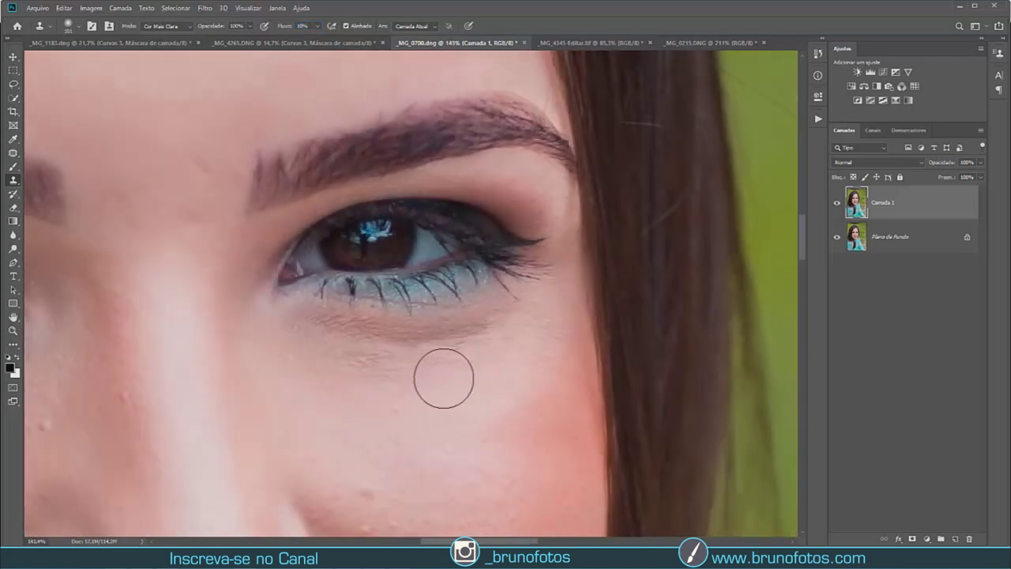
Paint sampled cheek skin across the dark circle beneath the right-hand eye, resampling once midway.
left_click(453, 384, "alt")
mouse_move(466, 343)
left_mouse_down()
mouse_move(313, 332)
mouse_move(440, 338)
mouse_move(498, 318)
left_mouse_up()
left_click_drag(380, 382, 318, 350)
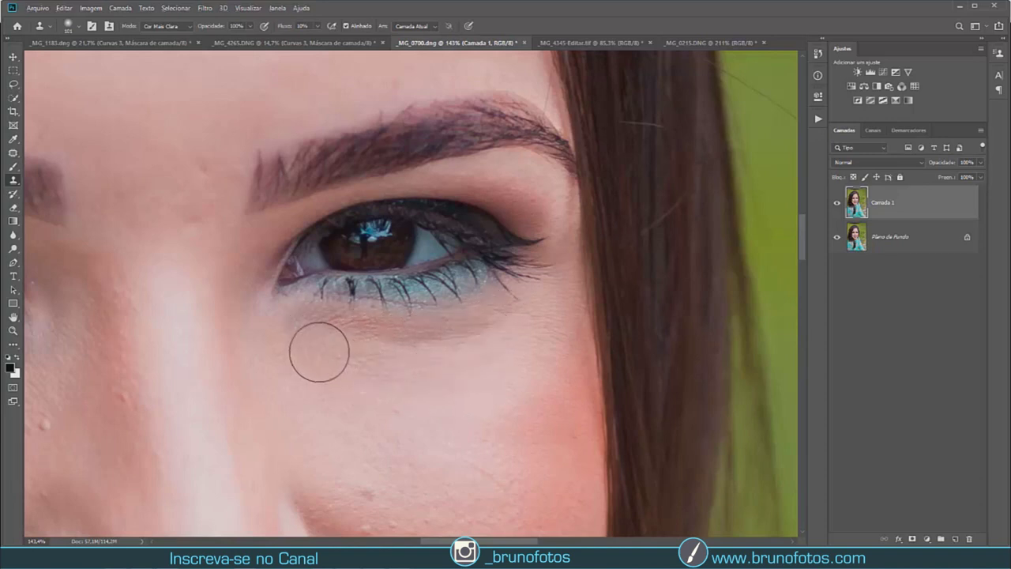
mouse_move(456, 379)
left_mouse_down()
mouse_move(476, 327)
mouse_move(381, 348)
mouse_move(323, 329)
mouse_move(413, 361)
left_mouse_up()
mouse_move(484, 334)
left_mouse_down()
mouse_move(387, 345)
mouse_move(330, 323)
left_mouse_up()
left_click(507, 330, "alt")
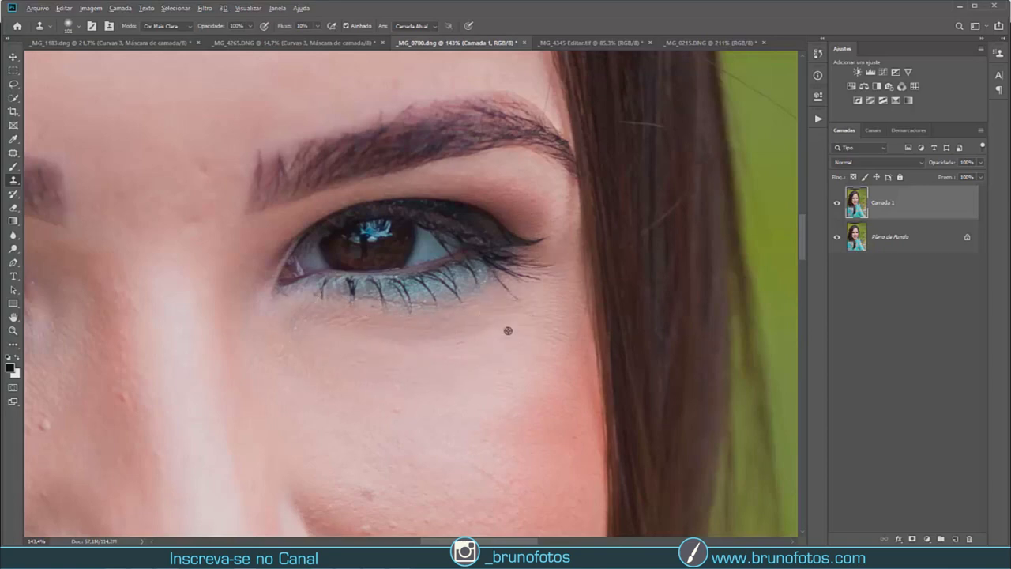
mouse_move(496, 351)
left_mouse_down()
mouse_move(451, 327)
mouse_move(342, 331)
mouse_move(300, 323)
left_mouse_up()
Compare before and after by toggling Camada 1's visibility, leaving the layer at 70% opacity.
left_click(837, 208)
left_click(838, 212)
left_click(838, 207)
left_click(838, 210)
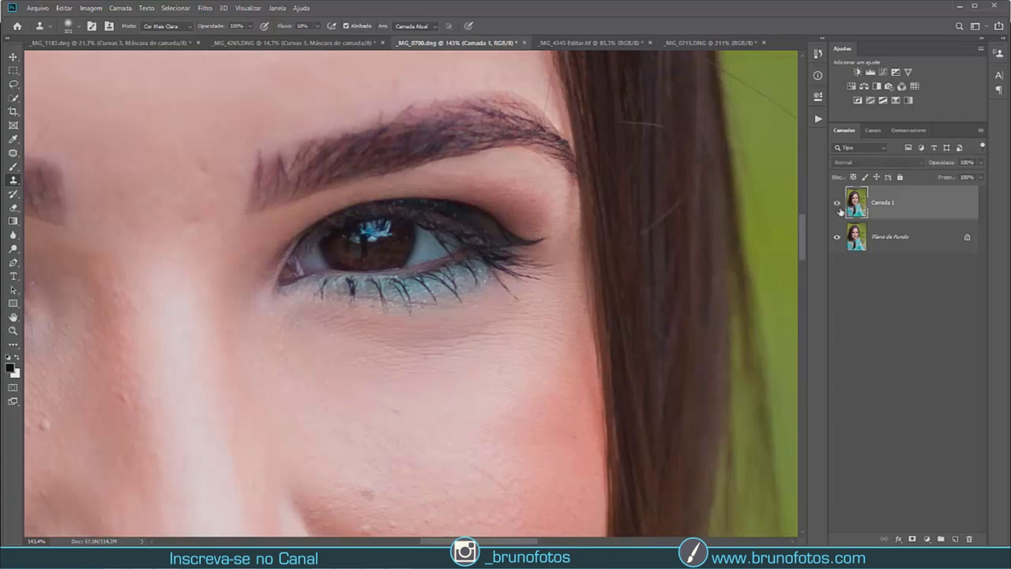
left_click(838, 208)
left_click(838, 210)
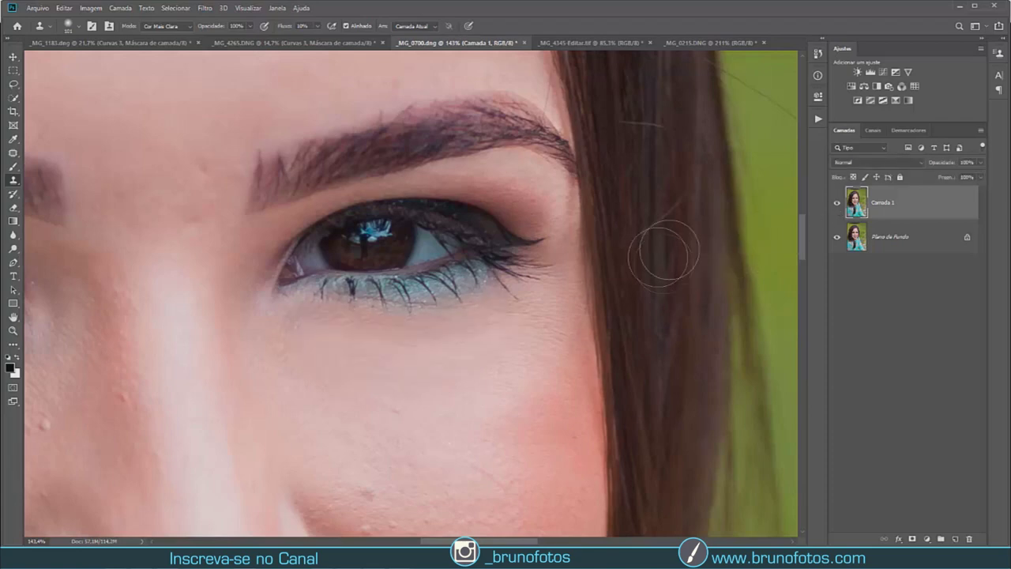
left_click(836, 205)
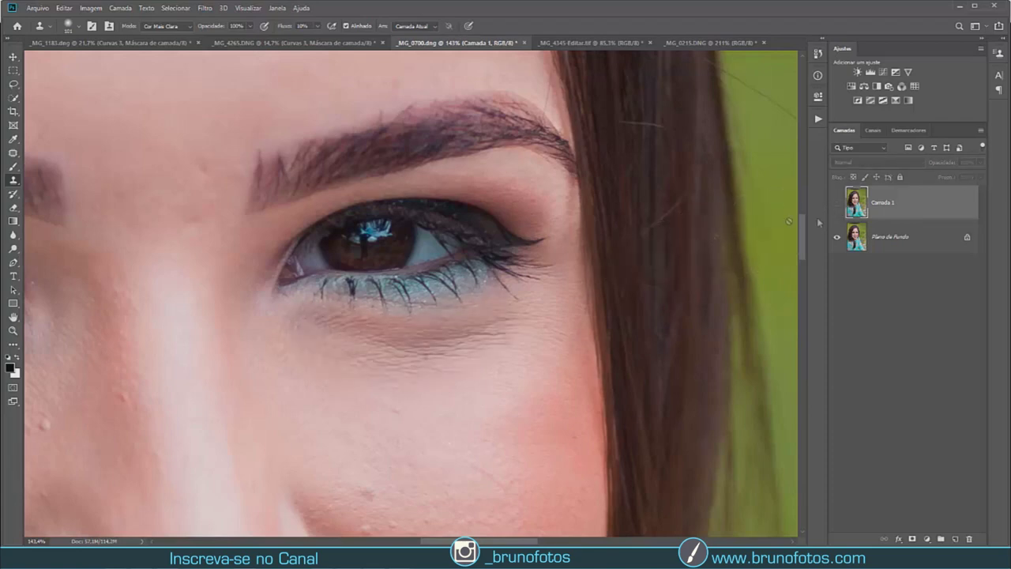
left_click(837, 206)
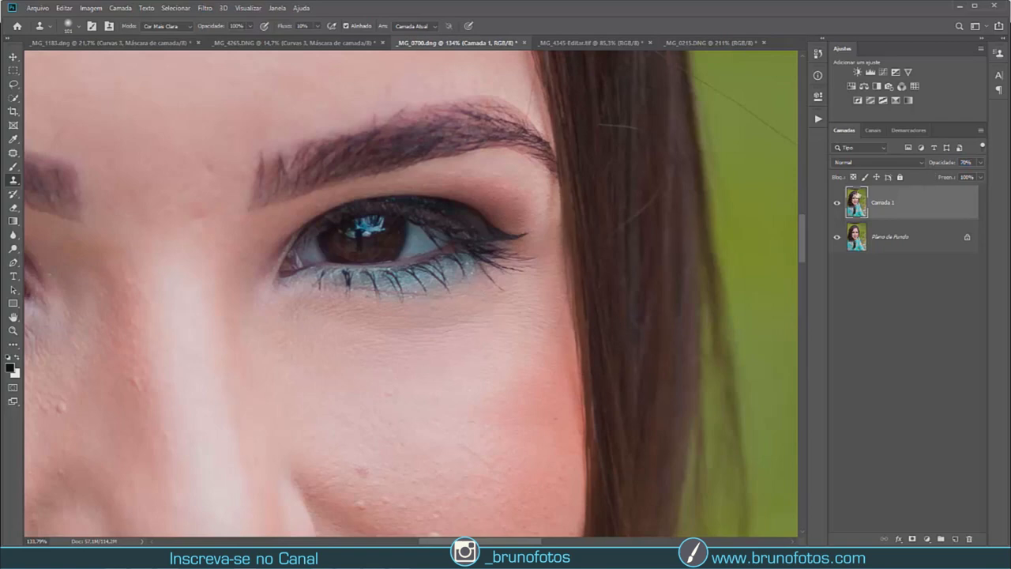
left_click(837, 203)
left_click(837, 203)
left_click(837, 203)
left_click(837, 204)
scroll(538, 304, "down", 1)
scroll(538, 304, "up", 2)
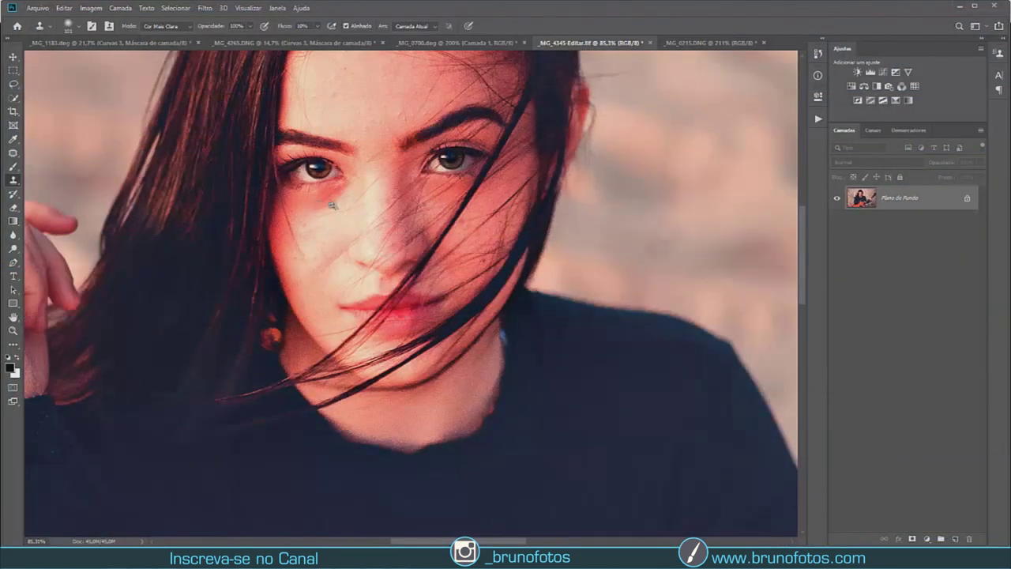
Zoom in on the _MG_4345-Editar.tif portrait's face and duplicate Plano de Fundo as Camada 1.
scroll(333, 205, "up", 5)
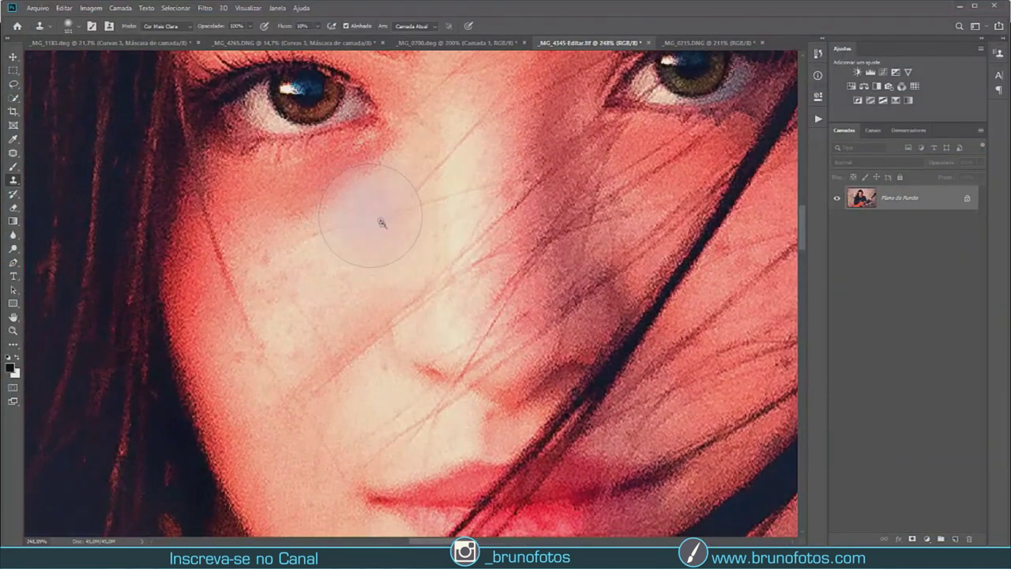
scroll(381, 223, "down", 7)
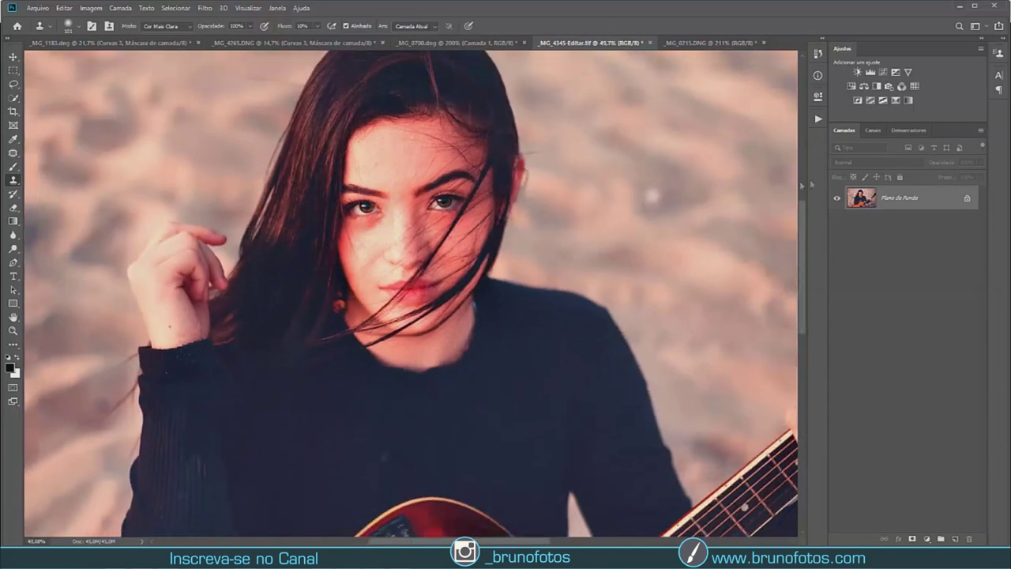
scroll(366, 233, "up", 3)
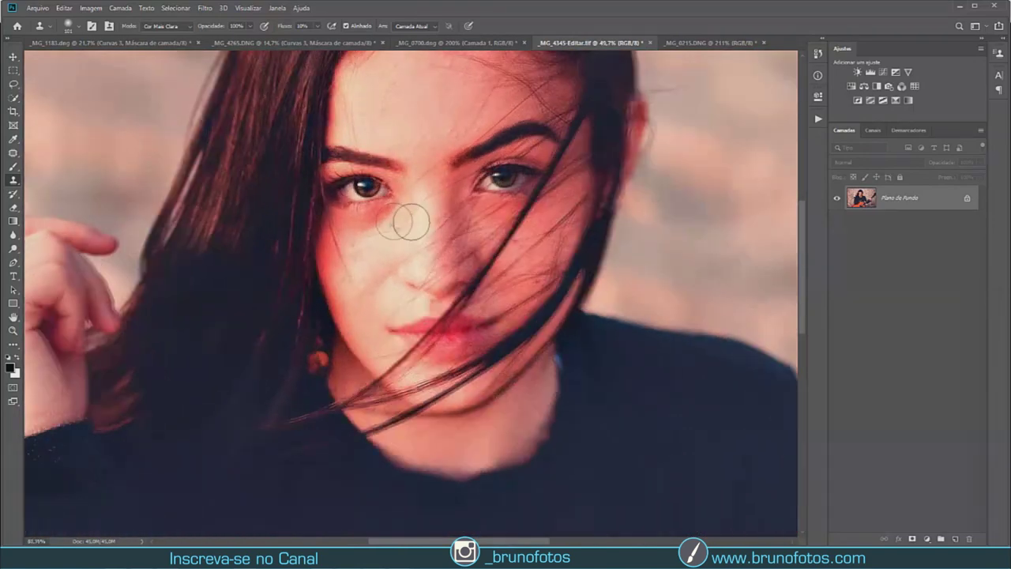
key("ctrl+j")
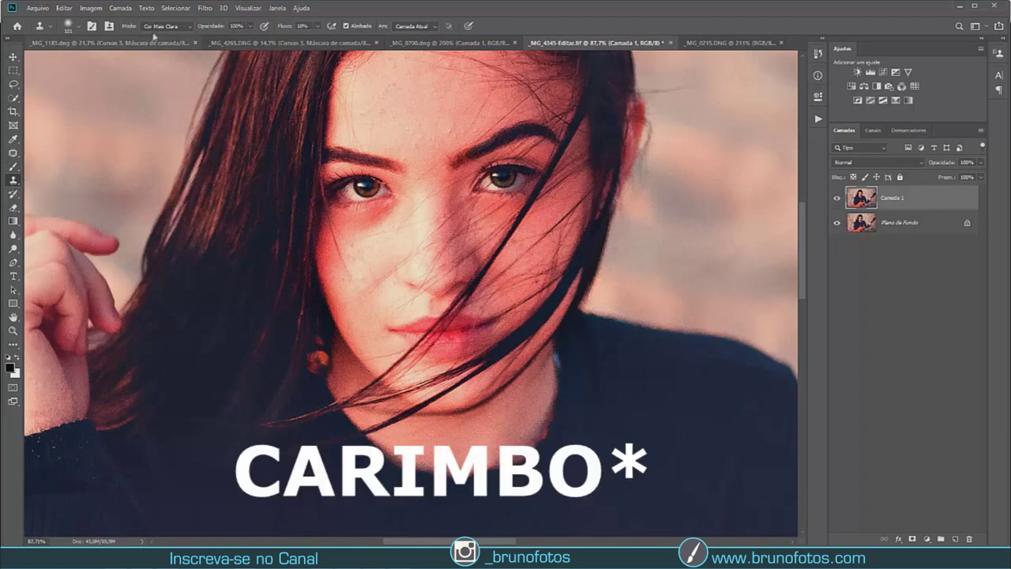
Keep the Clone Stamp on Cor Mais Clara and shrink the brush to a small size.
left_click(154, 26)
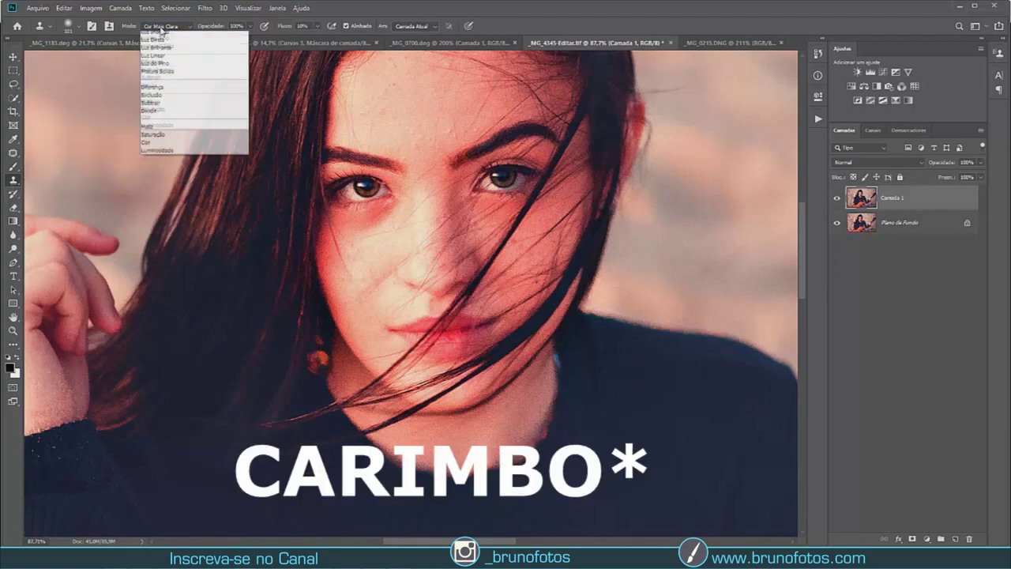
left_click(193, 135)
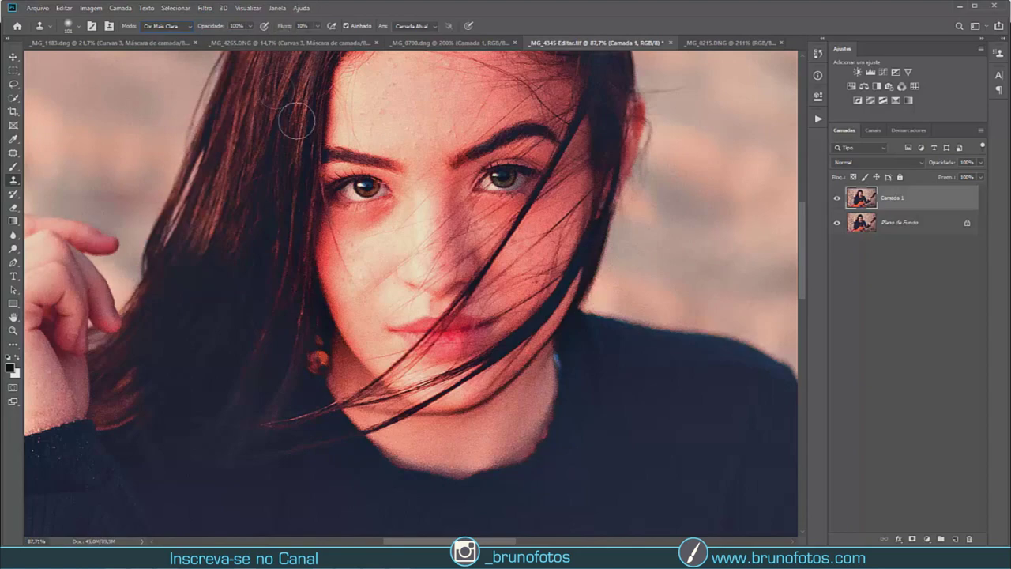
scroll(371, 237, "up", 3)
right_click(382, 262, "alt")
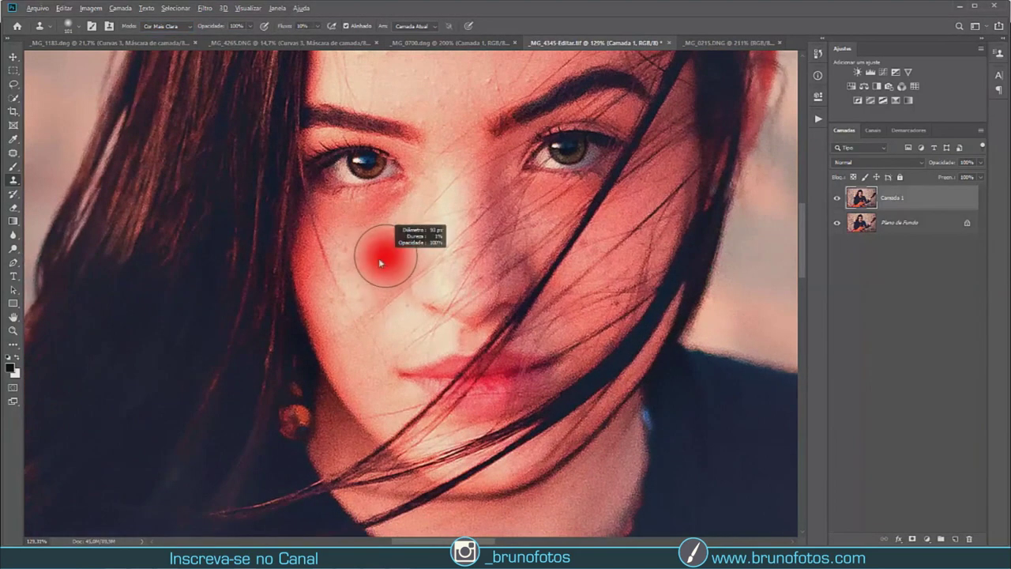
left_click_drag(382, 263, 399, 244)
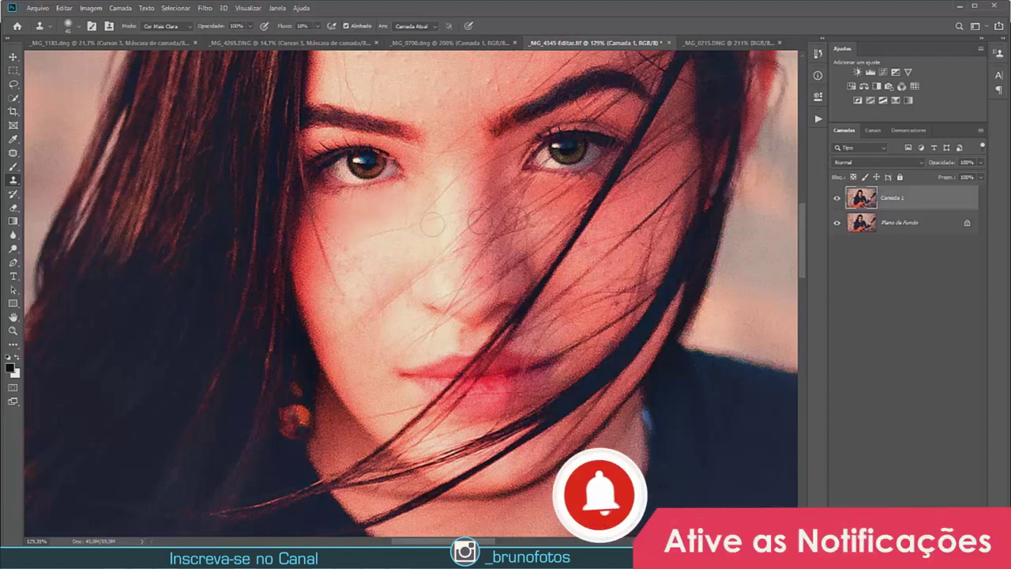
Lower Camada 1 to 79% opacity and hide it to compare with the original.
scroll(452, 262, "down", 2)
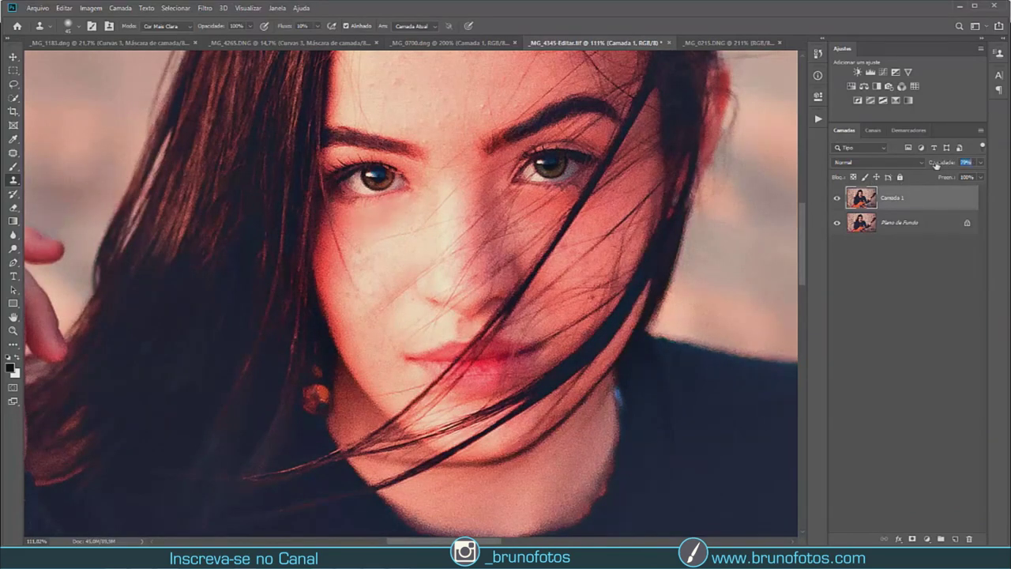
left_click(838, 199)
scroll(529, 228, "down", 5)
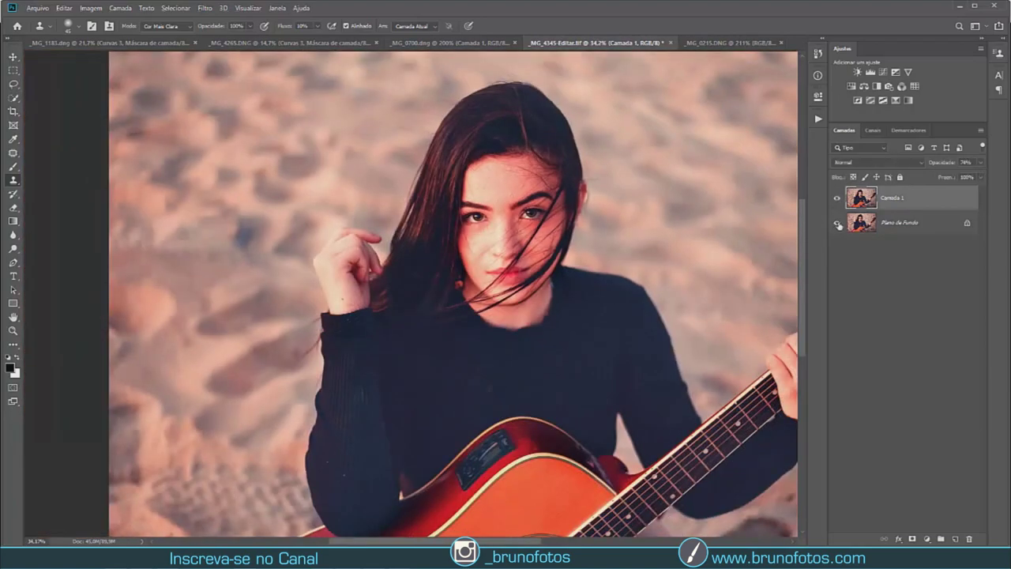
scroll(517, 231, "up", 1)
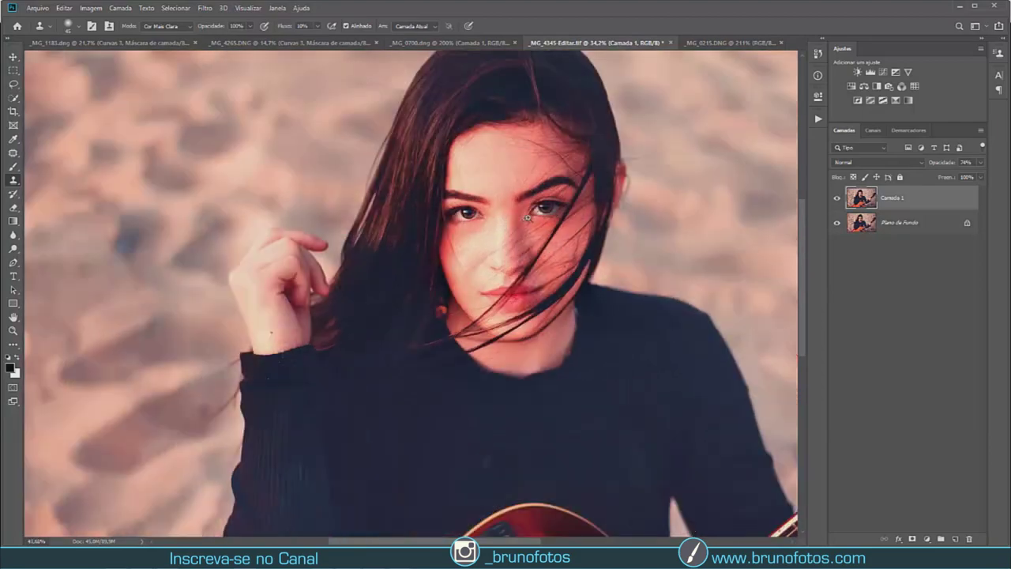
scroll(513, 229, "up", 3)
scroll(510, 227, "up", 1)
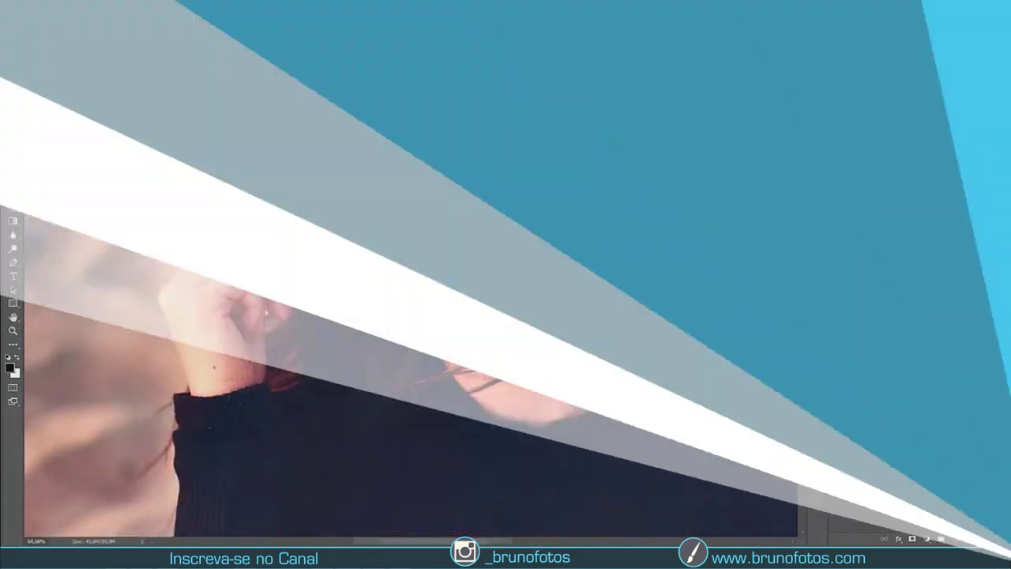